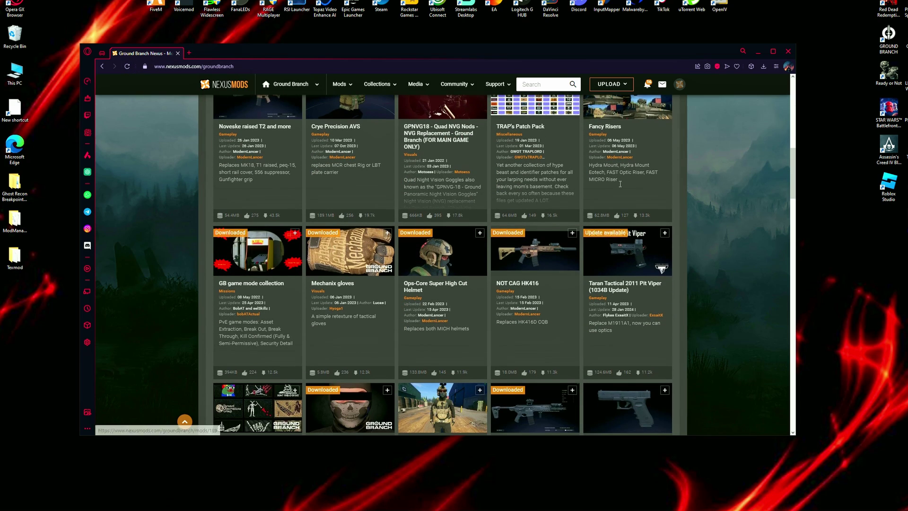
- Close the Ground Branch mods page and the web browser
scroll(522, 256, "down", 4)
scroll(522, 256, "down", 3)
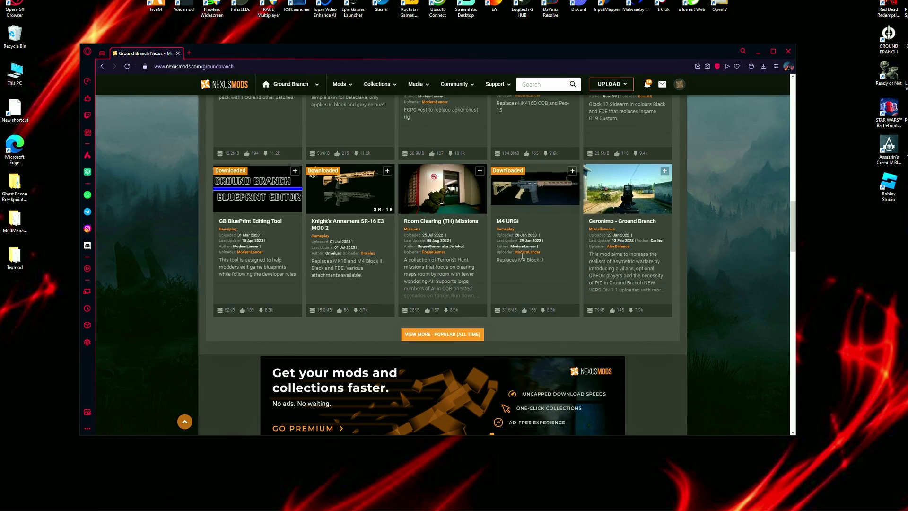
scroll(522, 256, "up", 4)
scroll(501, 262, "down", 1)
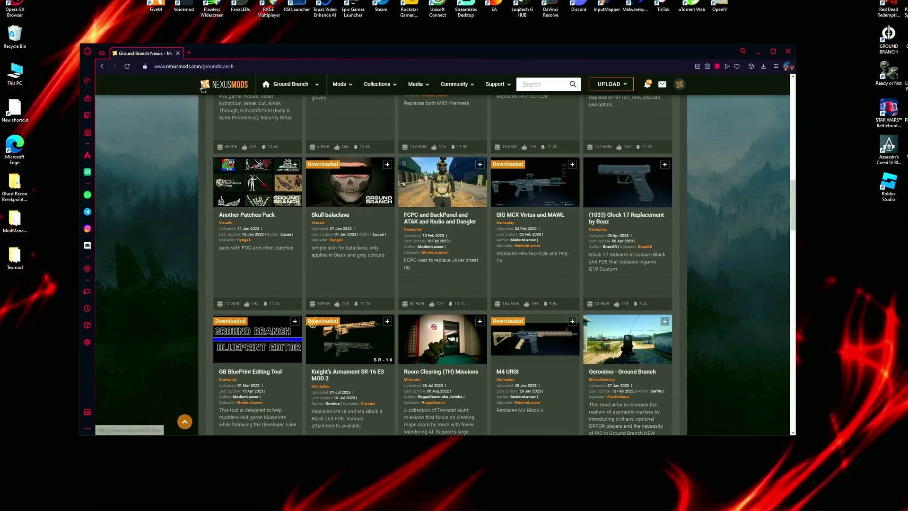
left_click(178, 53)
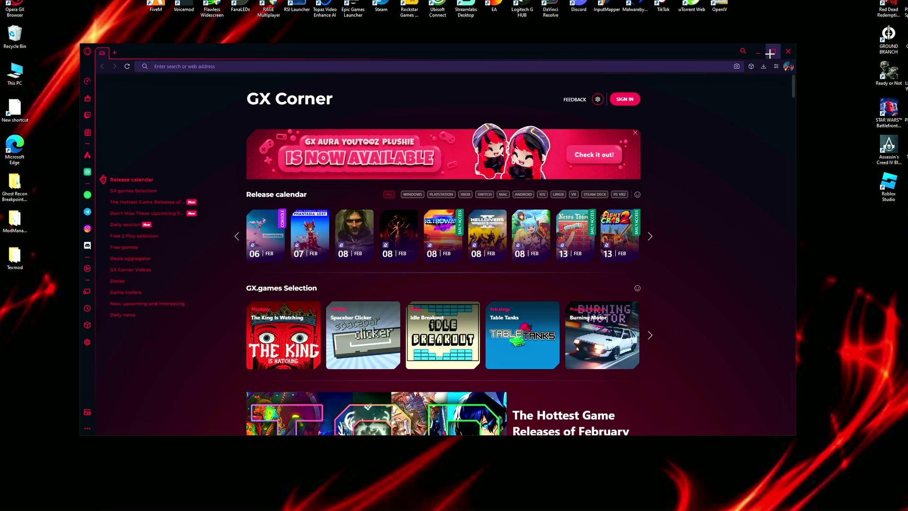
left_click(787, 51)
- Refresh the desktop and open the Downloads folder through This PC
right_click(452, 153)
left_click(470, 184)
double_click(15, 74)
double_click(179, 200)
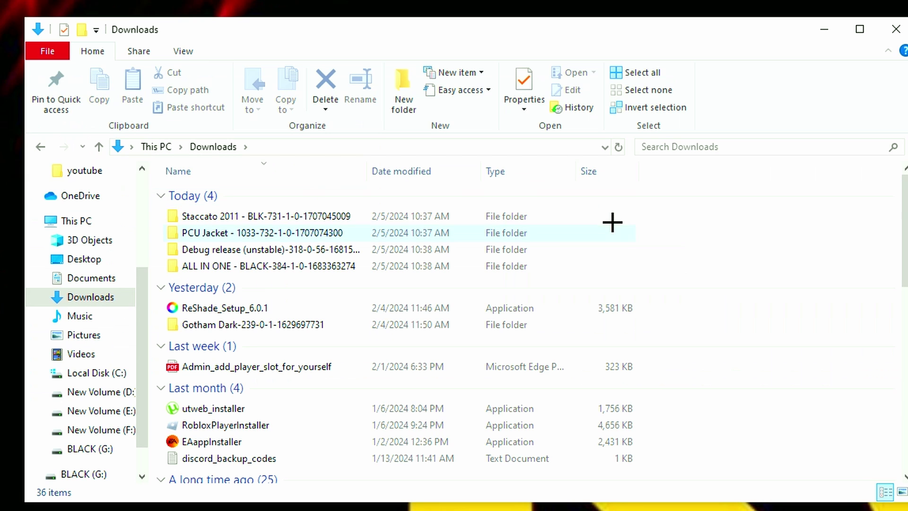
left_click_drag(367, 188, 256, 214)
left_click_drag(377, 276, 344, 260)
left_click(693, 232)
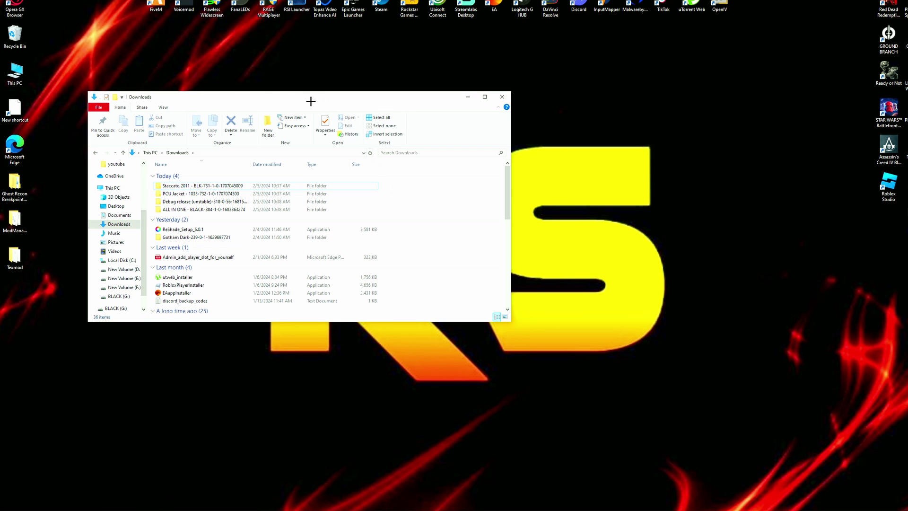
left_click_drag(260, 100, 270, 100)
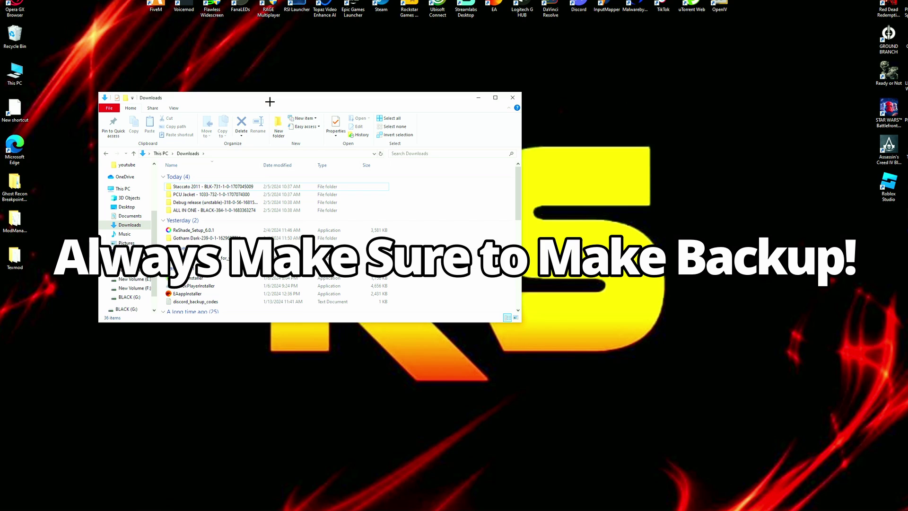
- In a second window beside Downloads, browse to F:\SteamLibrary\steamapps\common\Ground Branch
key("super+e")
left_click_drag(270, 111, 683, 99)
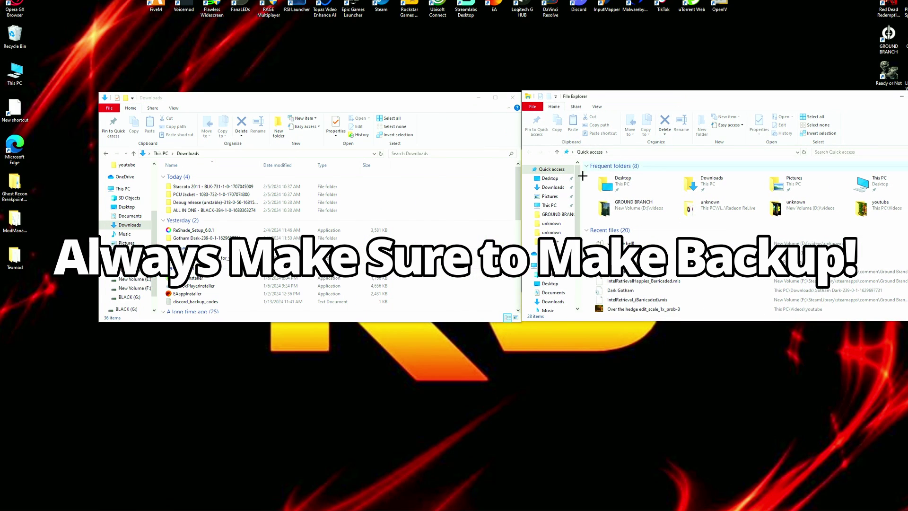
left_click(548, 205)
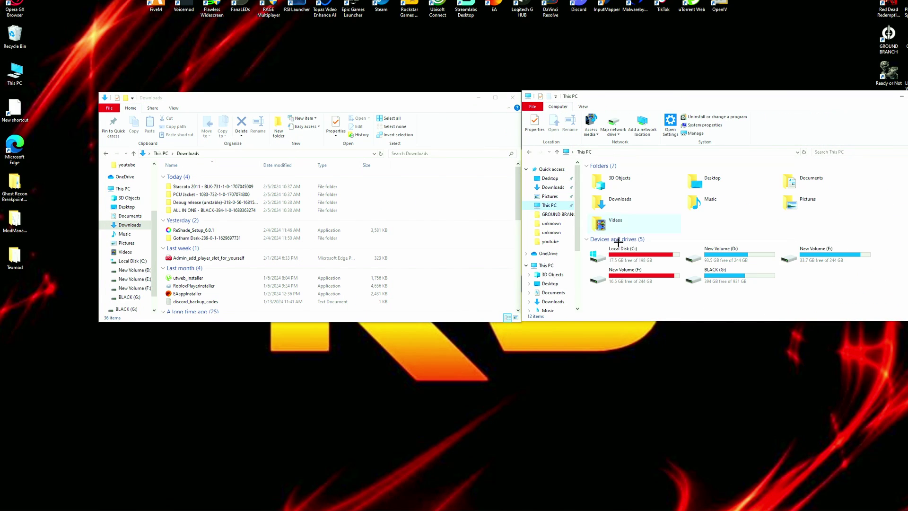
left_click(655, 273)
double_click(656, 273)
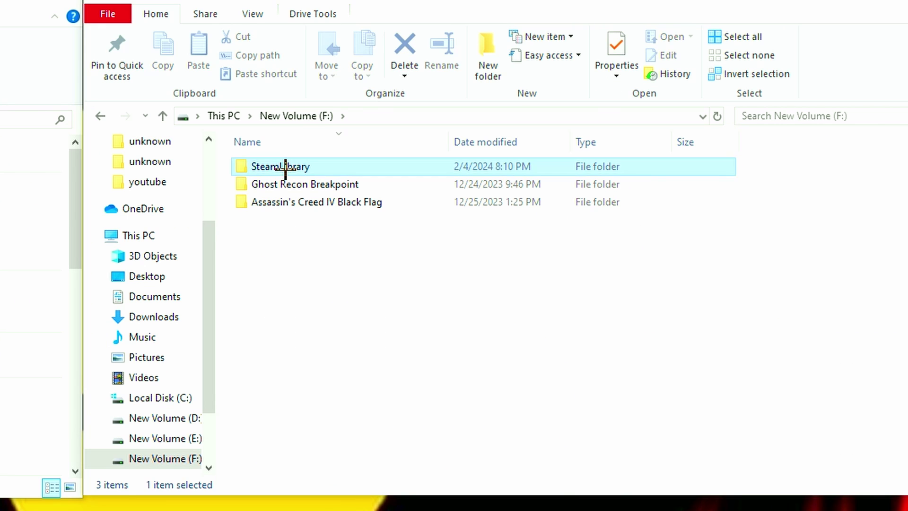
double_click(610, 177)
double_click(285, 168)
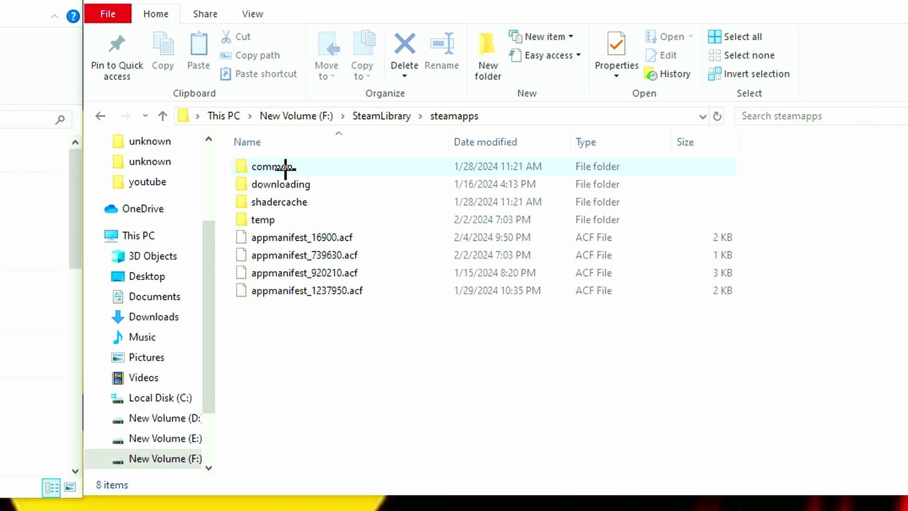
double_click(285, 168)
double_click(285, 168)
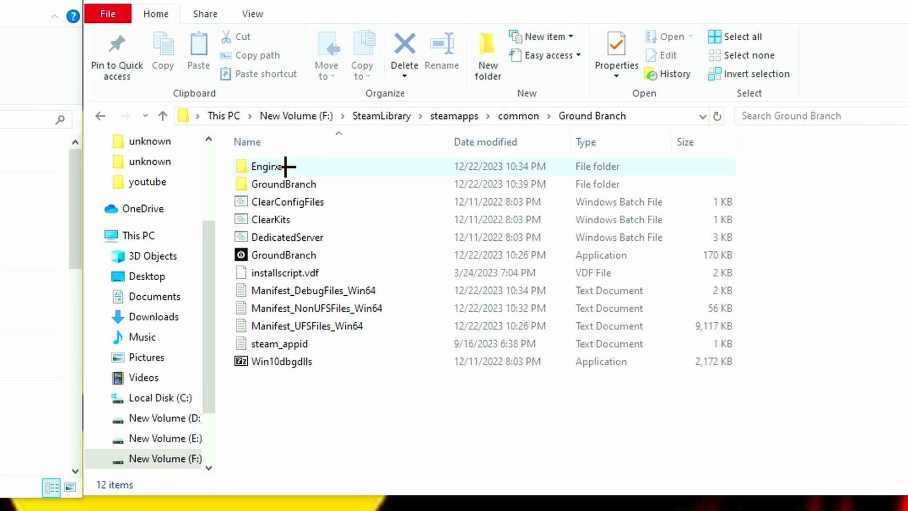
- Copy the Ground Branch folder from common as a backup, then close that window
left_click(100, 115)
right_click(341, 167)
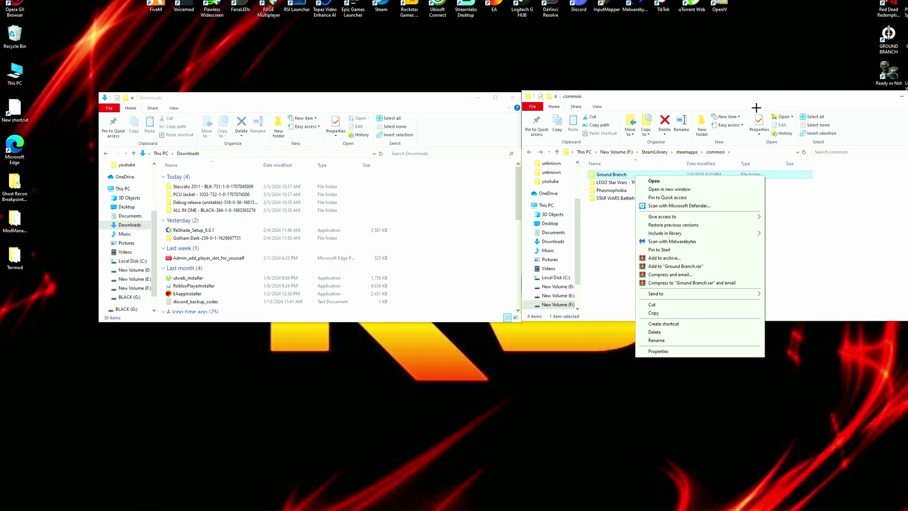
left_click(637, 100)
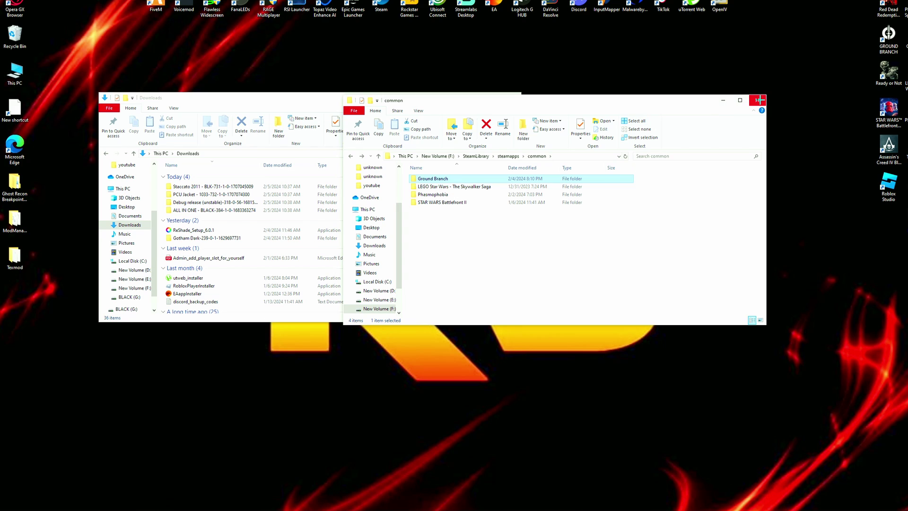
left_click(759, 100)
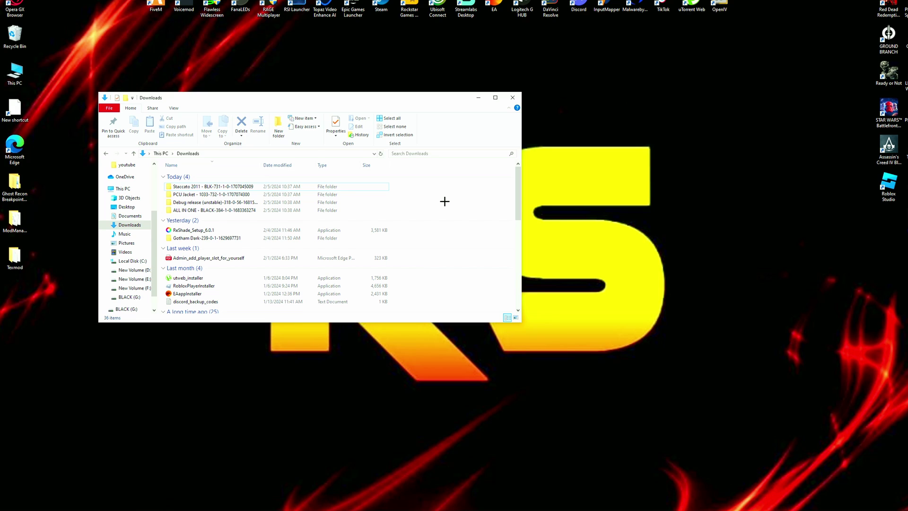
- Look inside the Staccato 2011 download folder, return to Downloads, and reposition the window
left_click(194, 189)
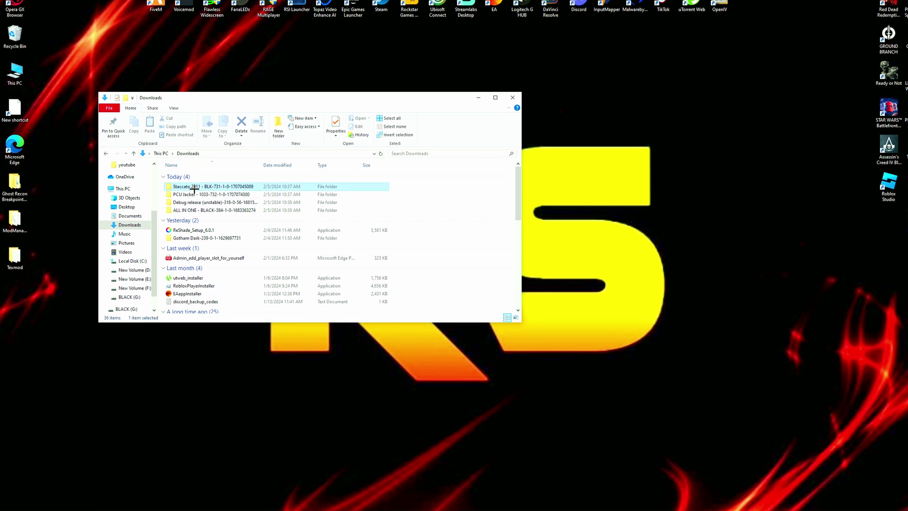
double_click(194, 188)
left_click(106, 153)
left_click(468, 204)
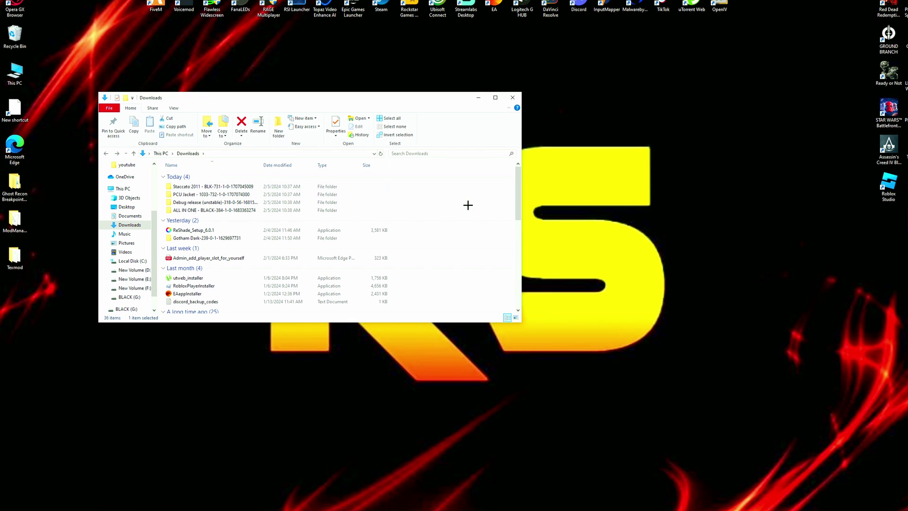
left_click_drag(277, 99, 202, 87)
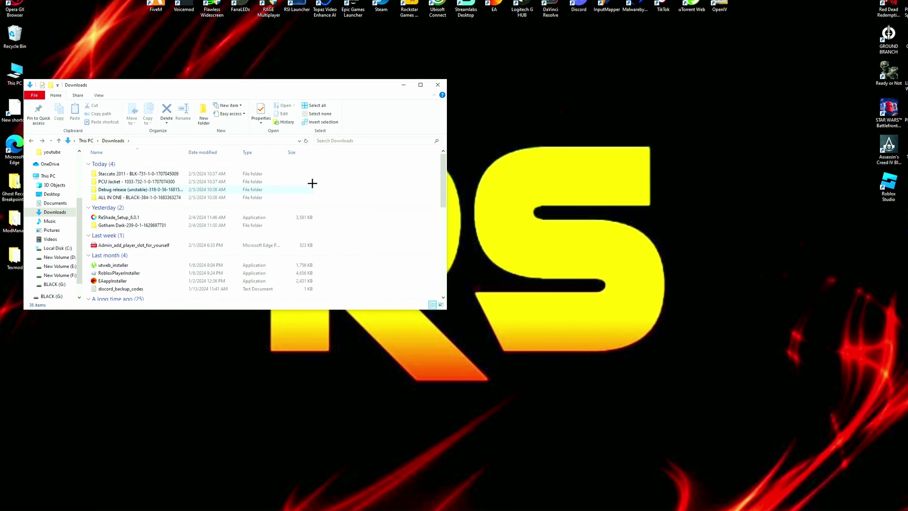
- In a second window on the right, browse to F:\SteamLibrary\steamapps\common\Ground Branch
key("super+e")
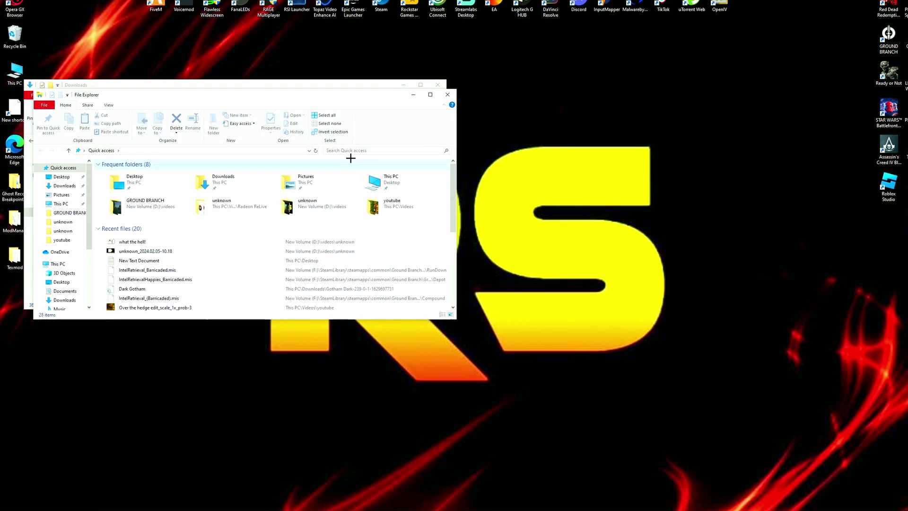
left_click_drag(213, 87, 634, 87)
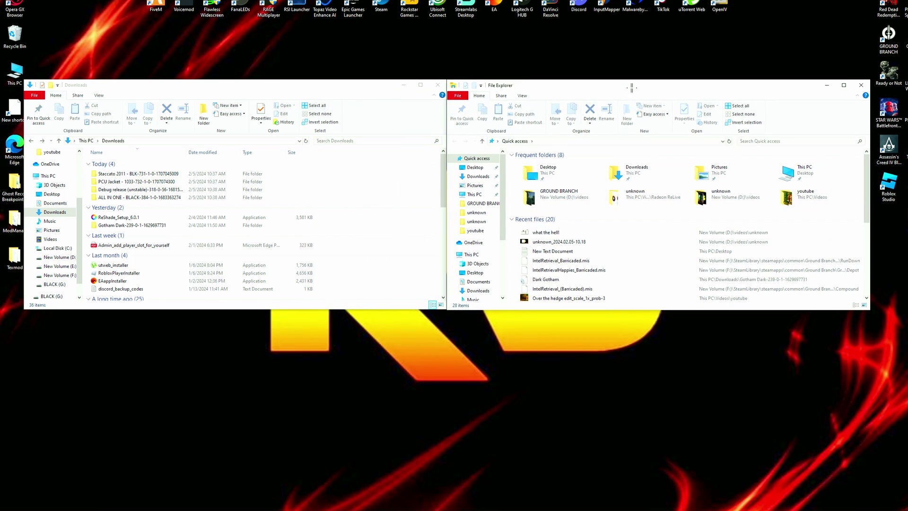
left_click(474, 194)
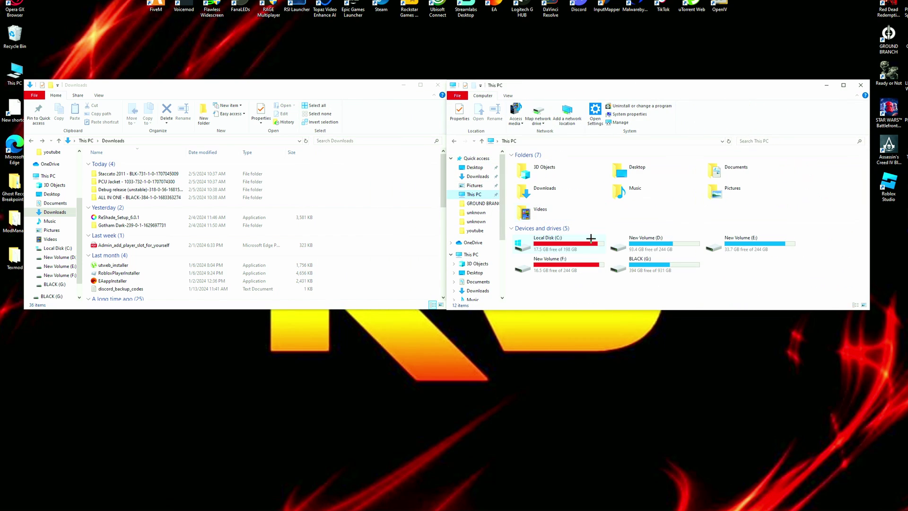
double_click(564, 259)
double_click(544, 164)
double_click(547, 164)
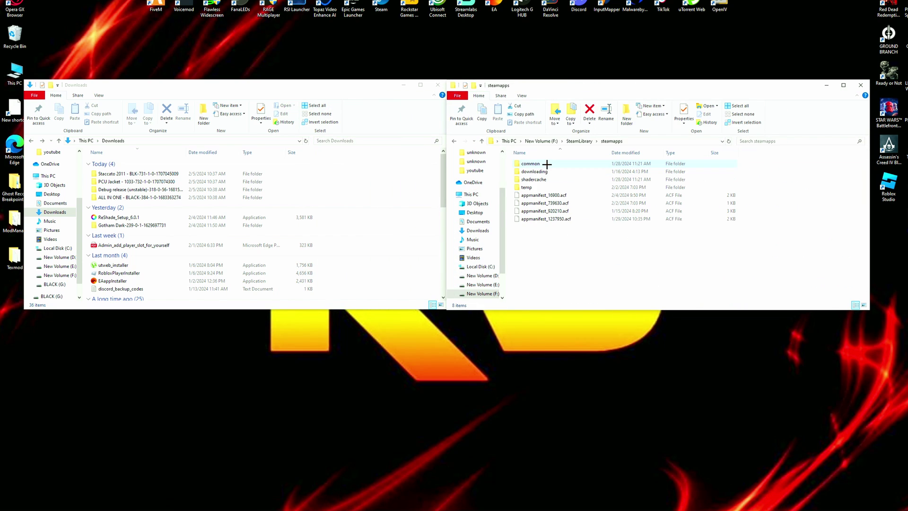
double_click(546, 164)
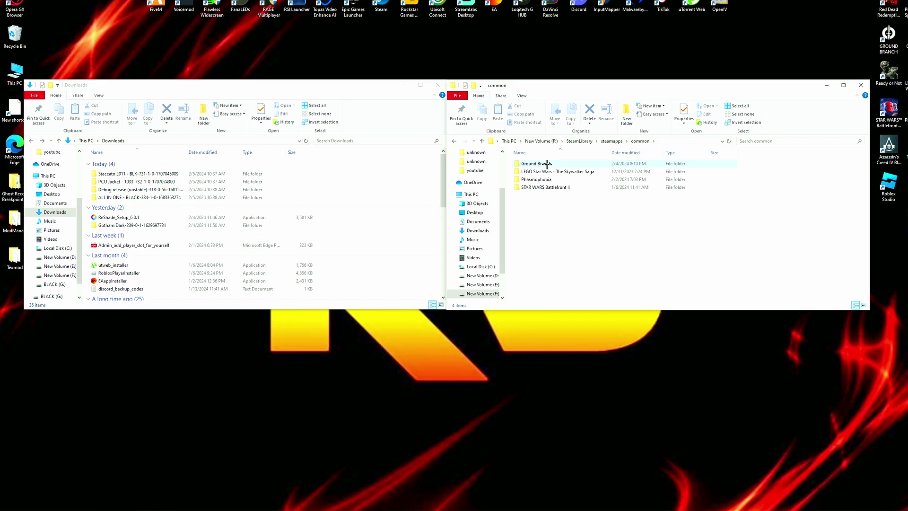
double_click(547, 164)
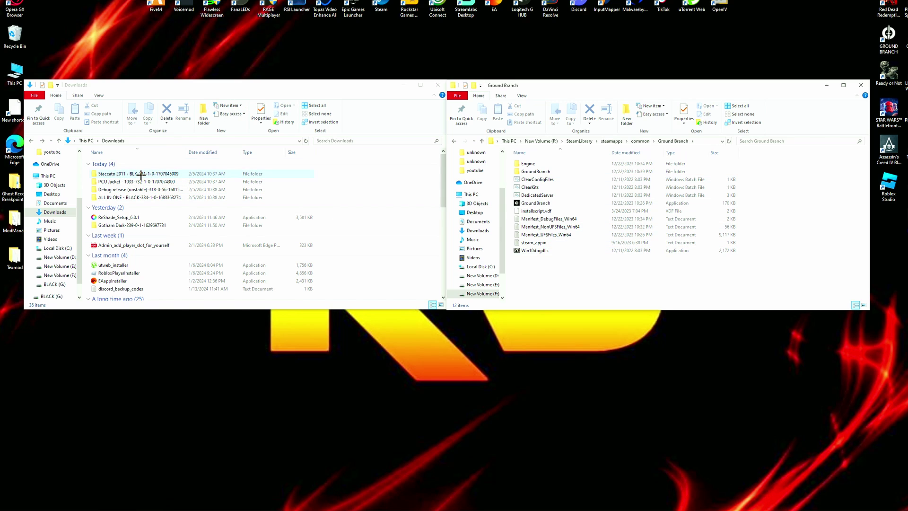
- Open Staccato 2011 and its Staccato 2011 - BLK subfolder to reveal the mod's GroundBranch folder
double_click(116, 174)
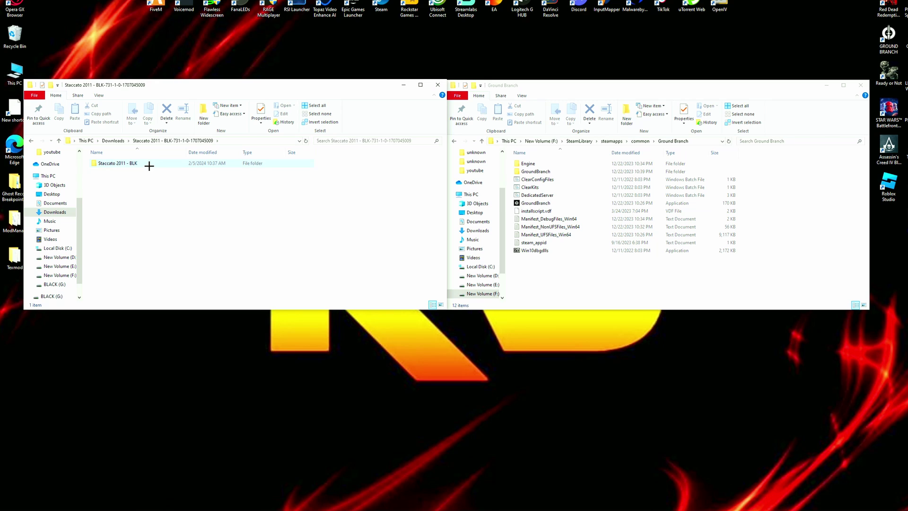
mouse_move(149, 165)
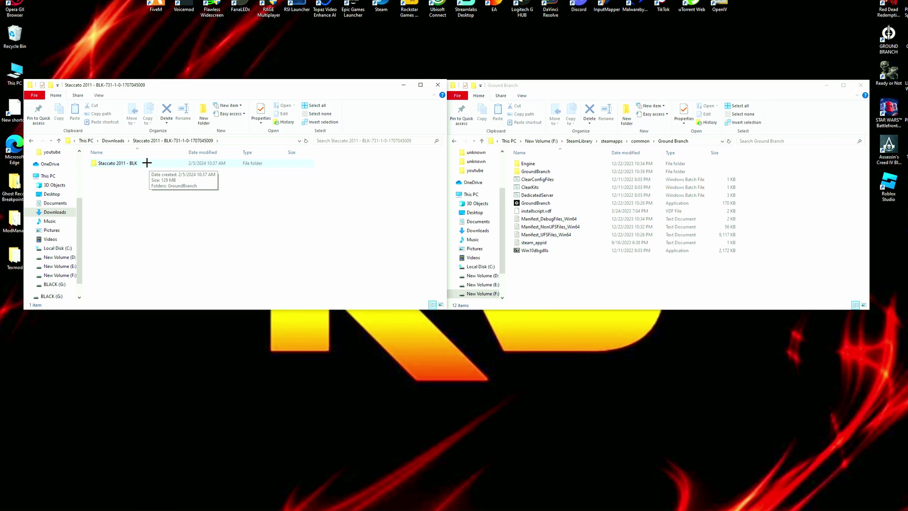
double_click(147, 162)
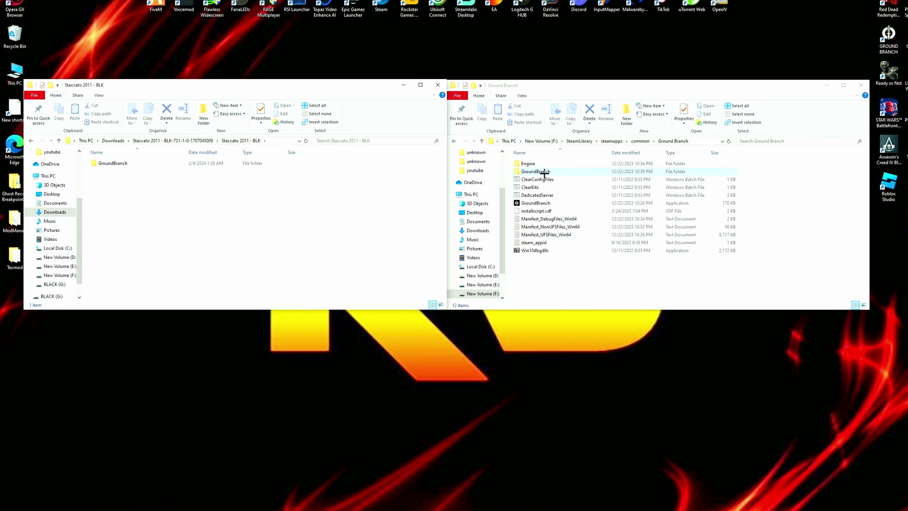
right_click(167, 163)
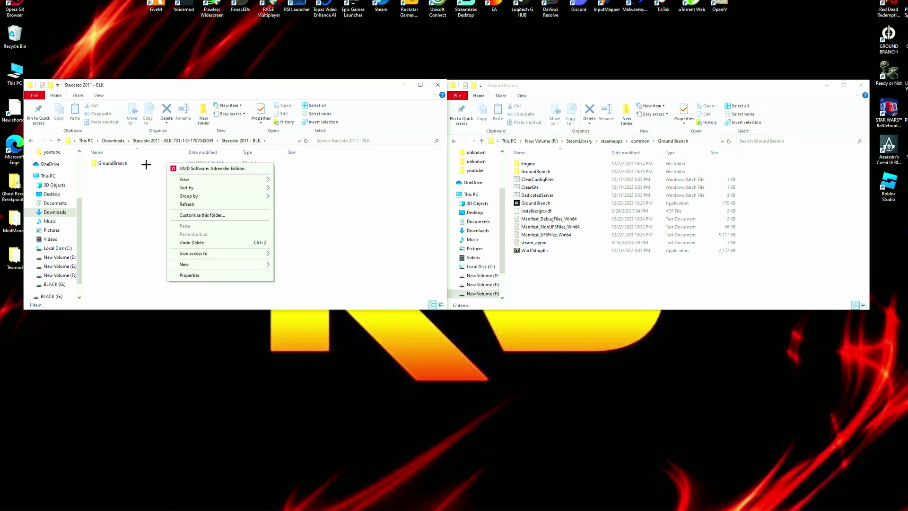
left_click(146, 165)
right_click(146, 164)
left_click(645, 284)
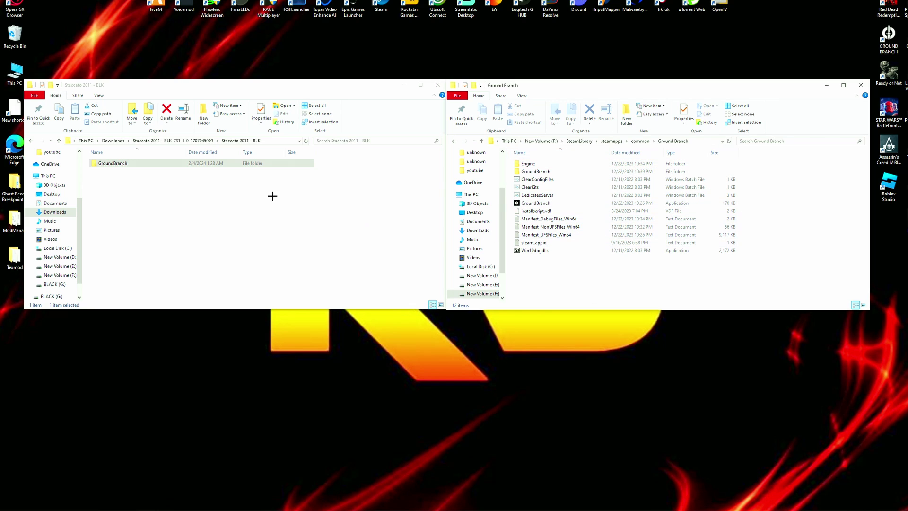
left_click(322, 217)
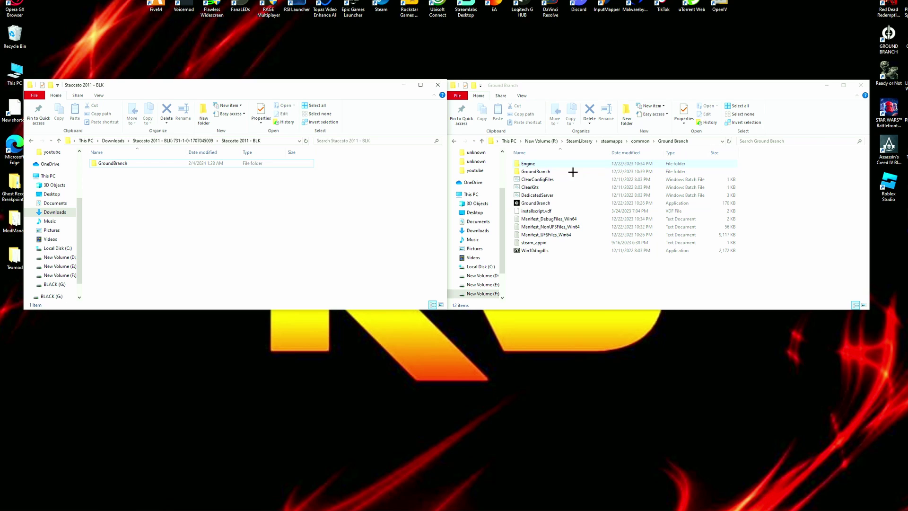
- Open GroundBranch and then Content in both the game and mod windows
double_click(548, 171)
double_click(126, 163)
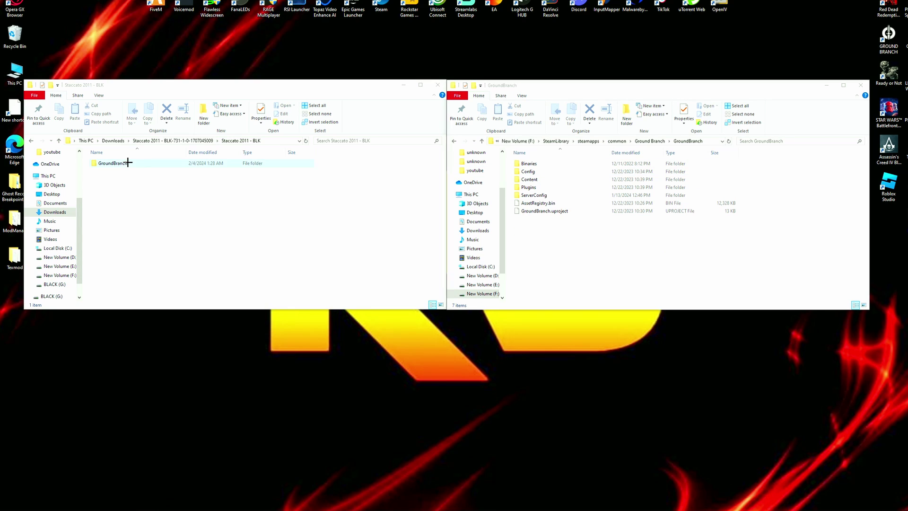
left_click(102, 163)
left_click(527, 180)
left_click(542, 251)
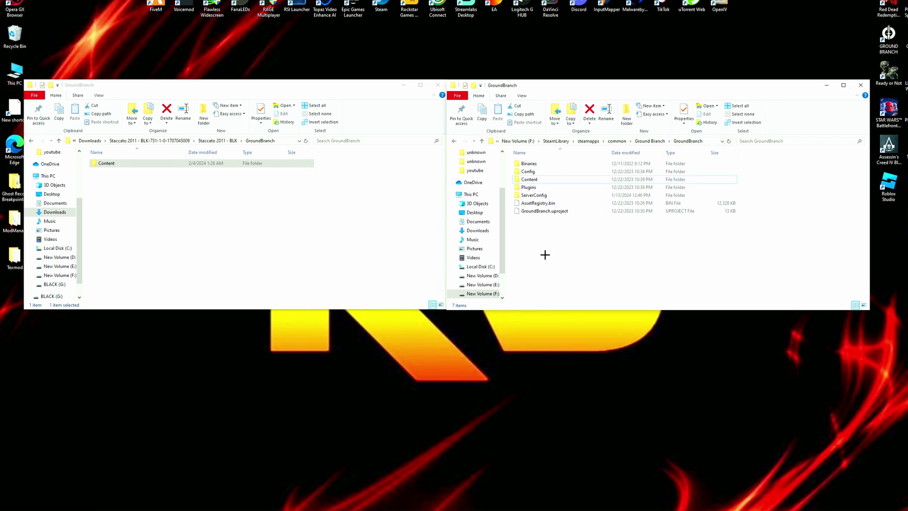
double_click(541, 180)
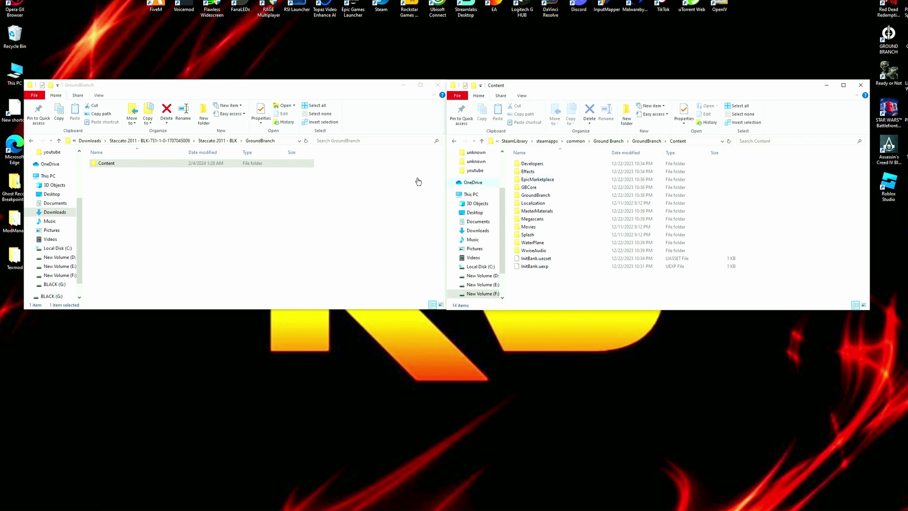
double_click(128, 163)
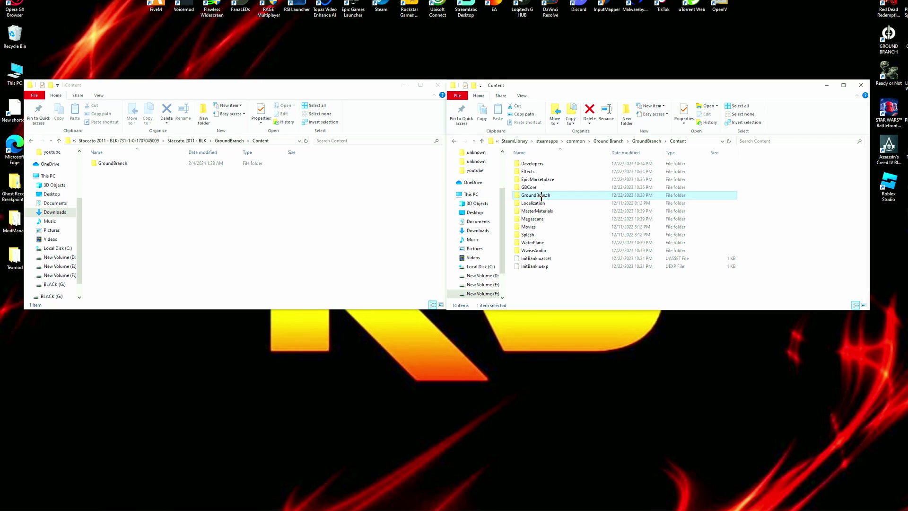
- Open the inner GroundBranch and then Inventory folders in both windows
double_click(536, 196)
double_click(130, 163)
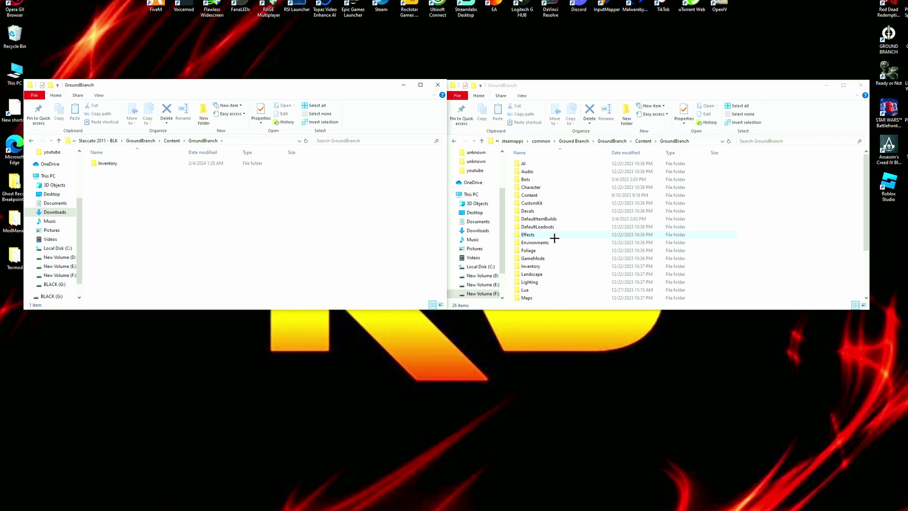
scroll(550, 239, "down", 1)
left_click(531, 249)
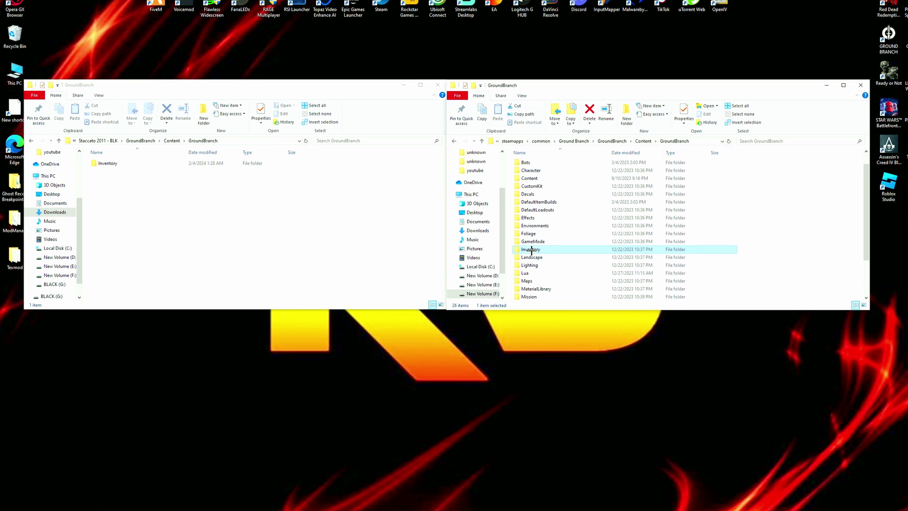
double_click(531, 249)
double_click(137, 163)
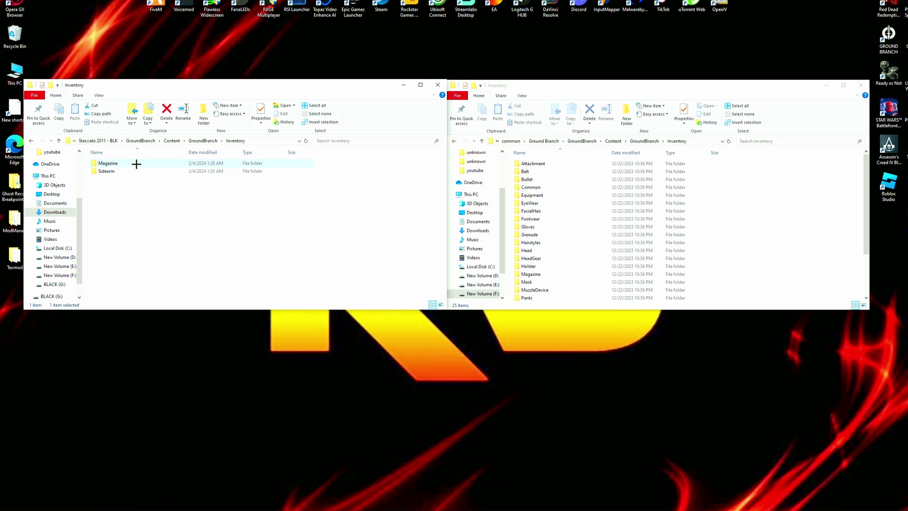
left_click_drag(154, 194, 128, 171)
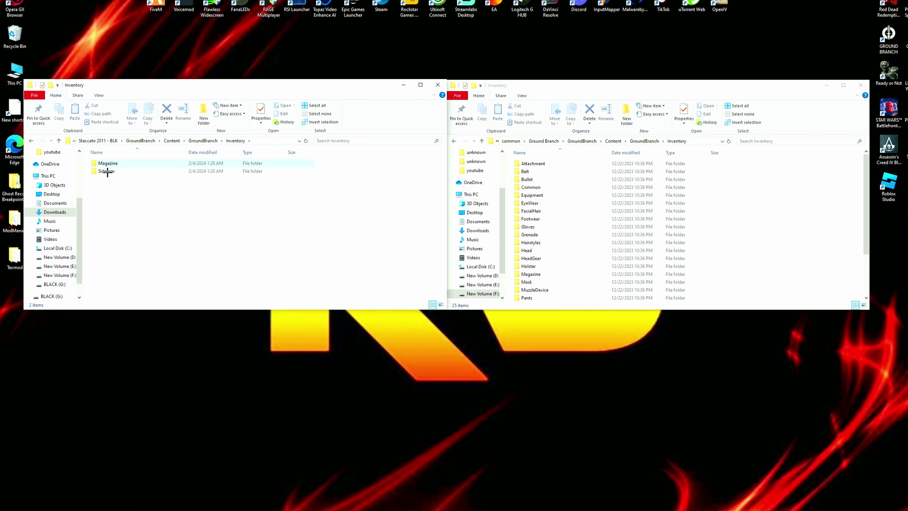
left_click_drag(121, 226, 163, 243)
scroll(830, 349, "down", 3)
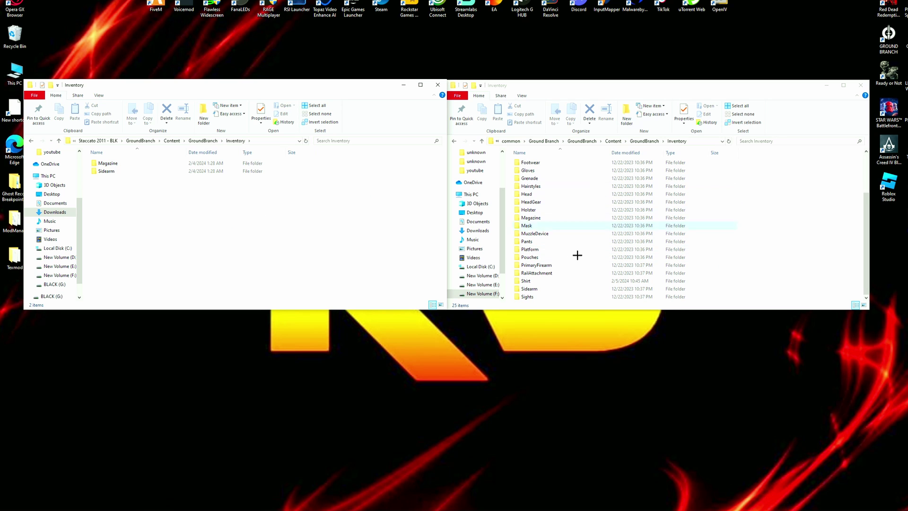
left_click_drag(205, 199, 159, 149)
left_click_drag(162, 156, 144, 173)
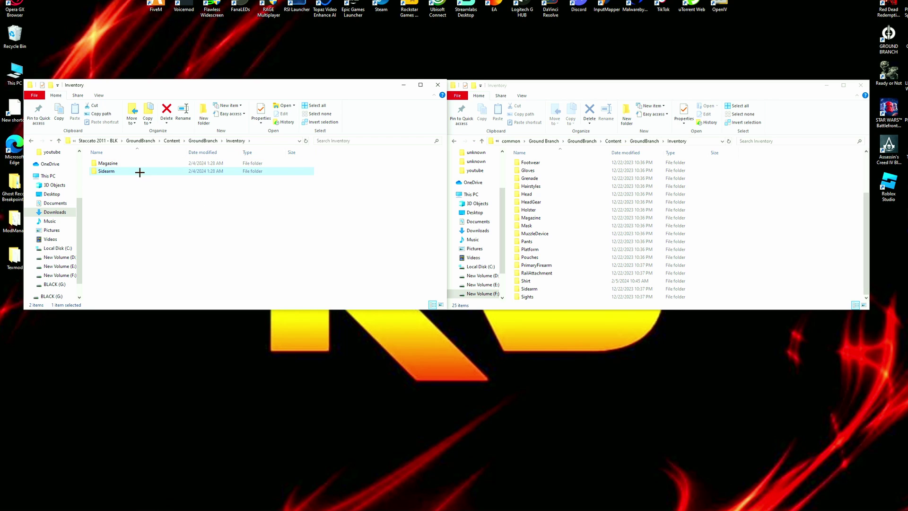
key("F2")
left_click(131, 172)
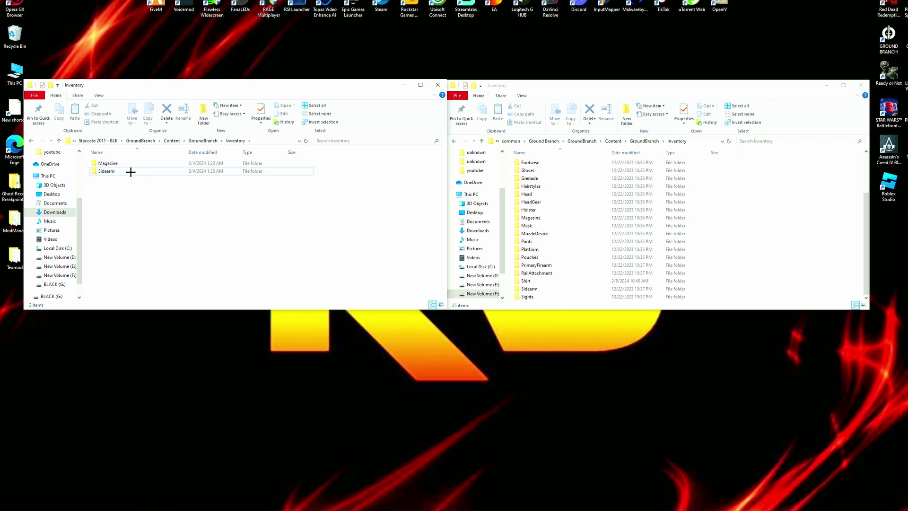
right_click(130, 172)
left_click(807, 244)
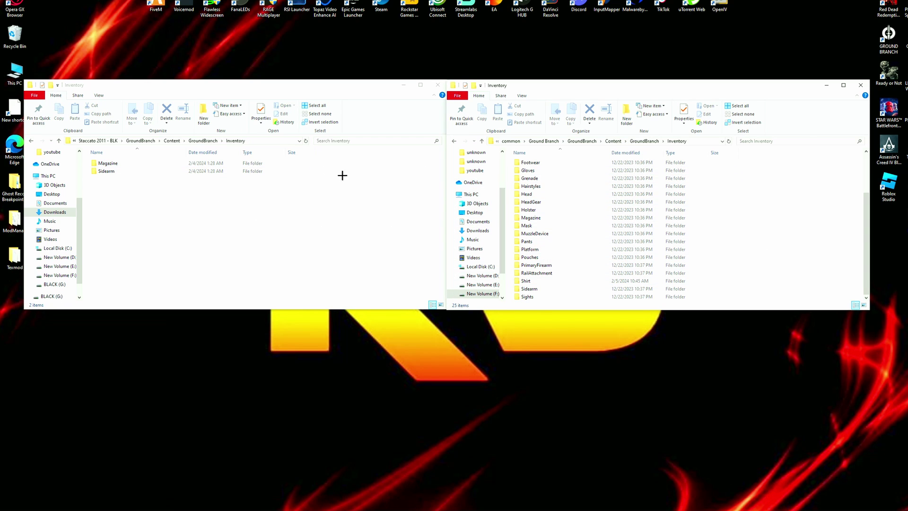
left_click_drag(226, 206, 151, 183)
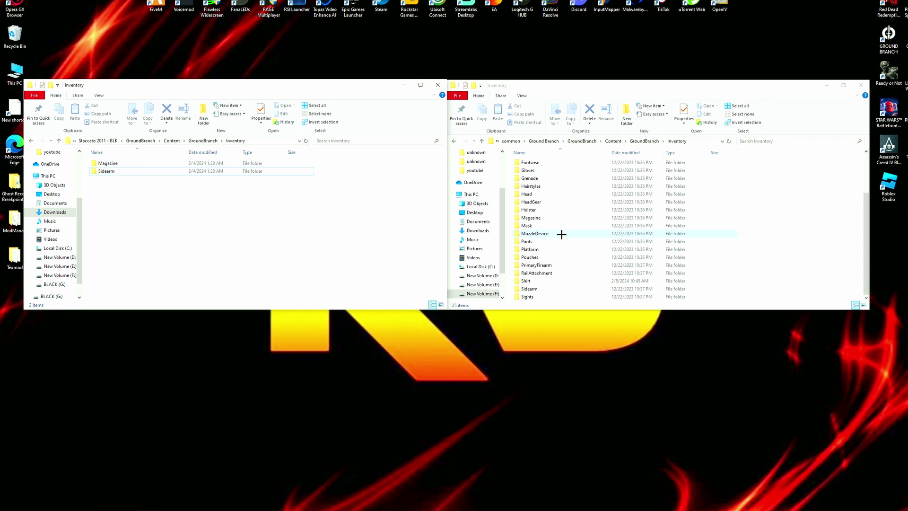